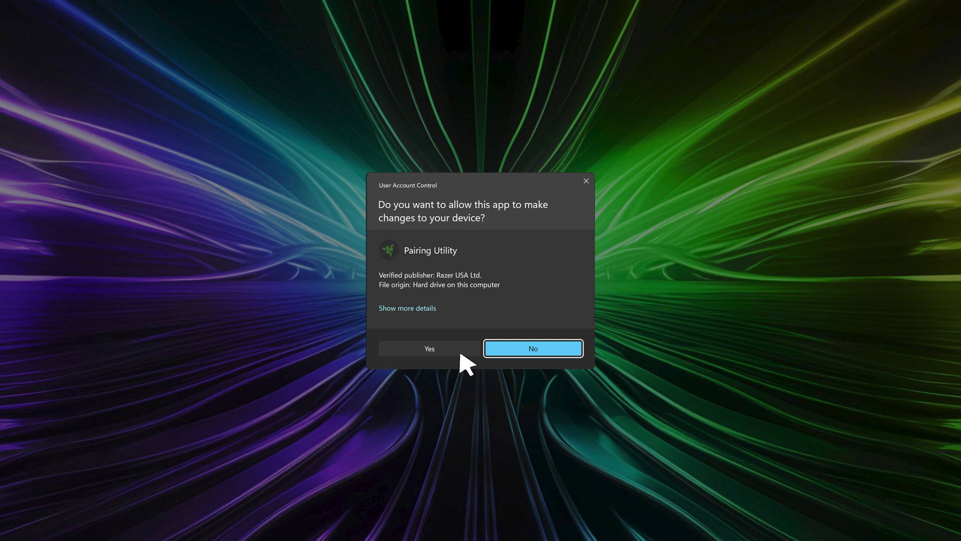
# - Allow the pairing utility past User Account Control and continue past the three cable-connection steps
pyautogui.click(462, 355)
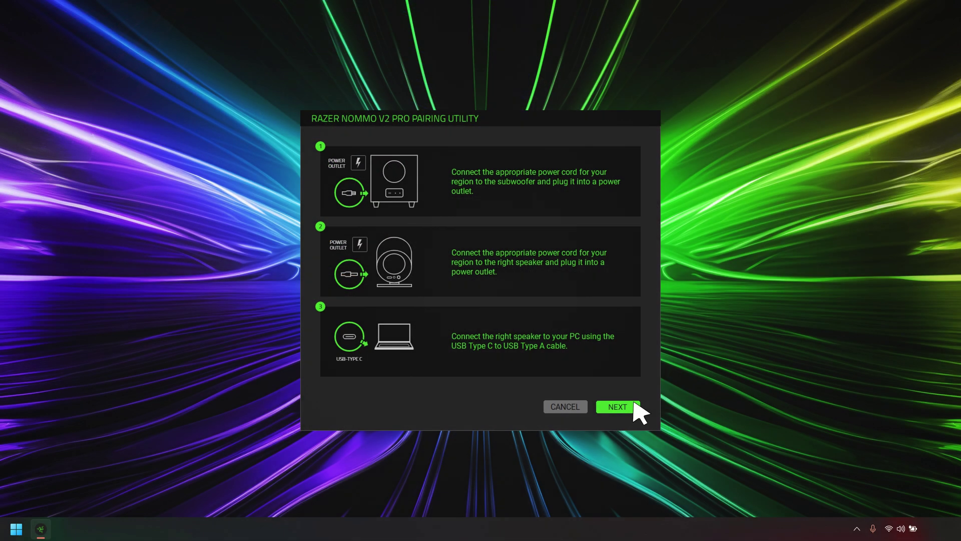
pyautogui.click(634, 407)
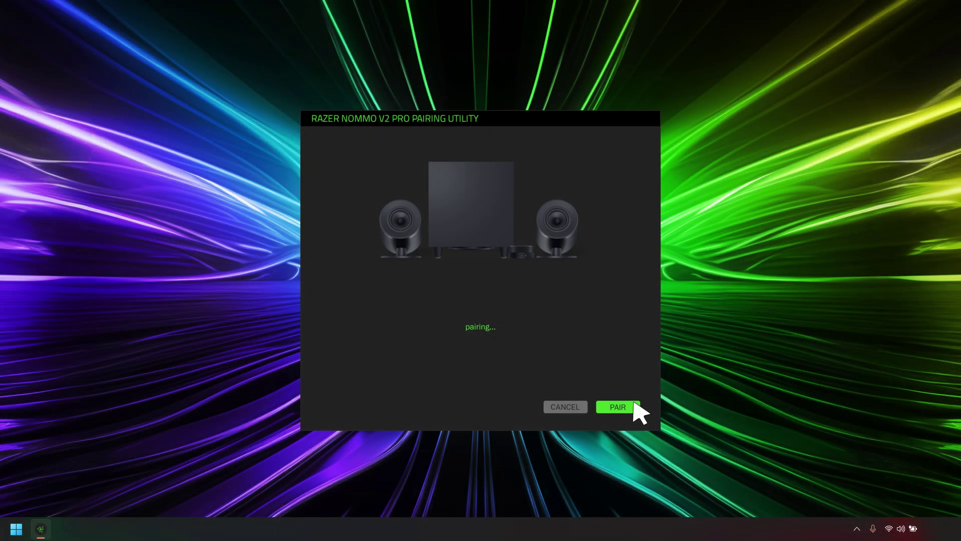
# - Start pairing the Nommo V2 Pro subwoofer with the PC
pyautogui.click(617, 406)
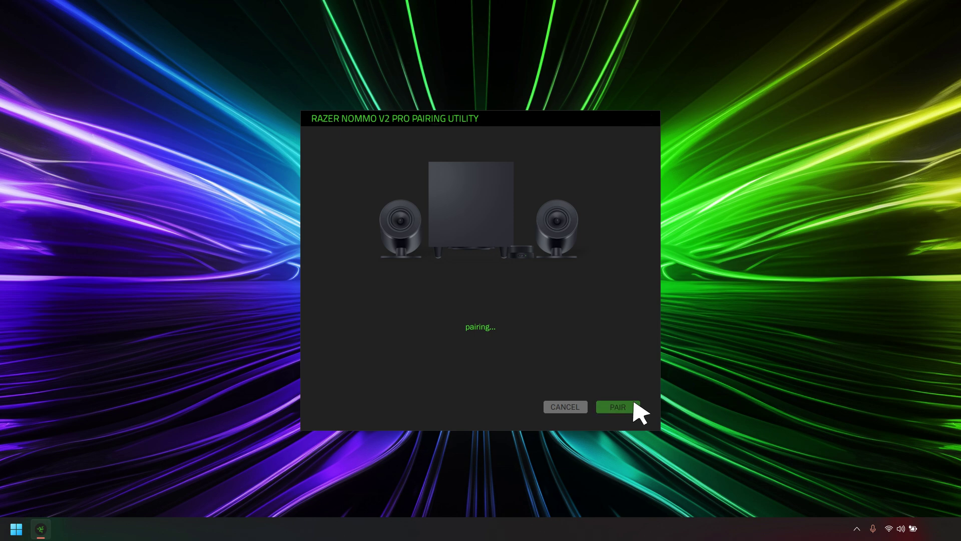